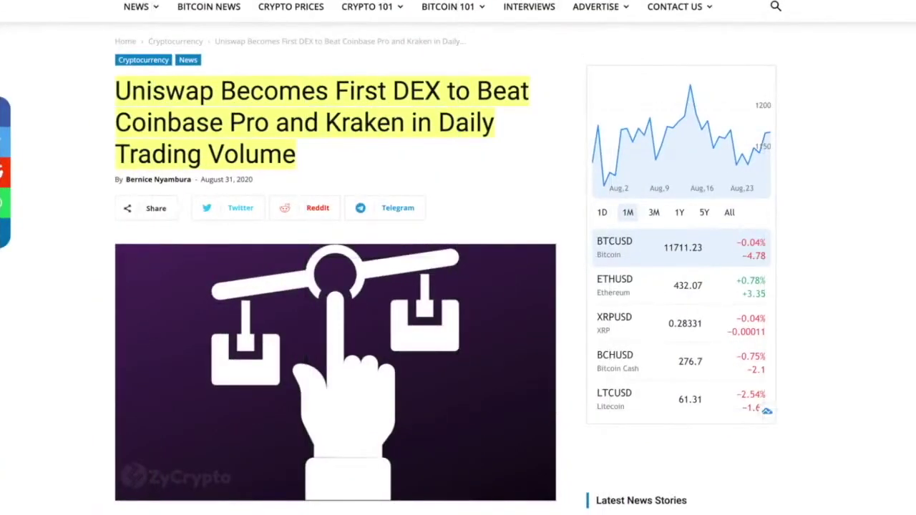
Scroll the ZyCrypto article down to the 'Increasing Demand for Token Swaps by DeFi Platforms' heading.
scroll(78, 262, "down", 1)
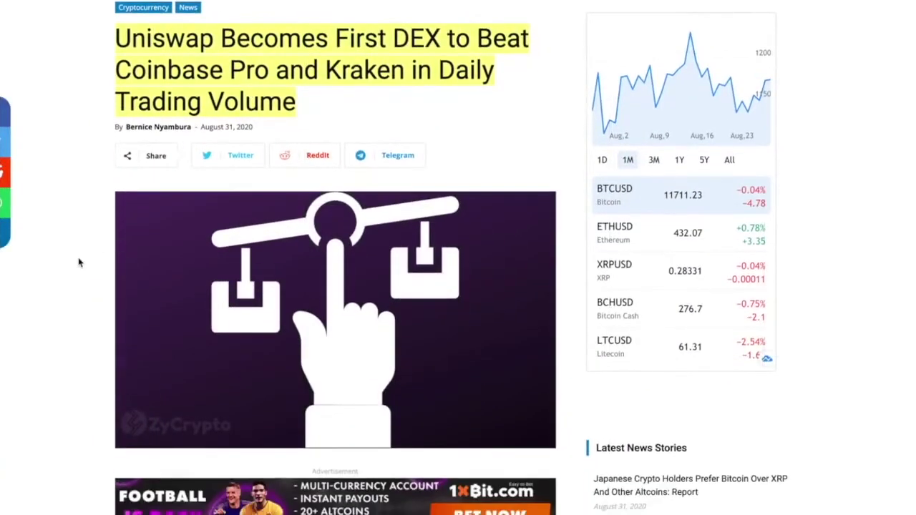
scroll(79, 262, "down", 6)
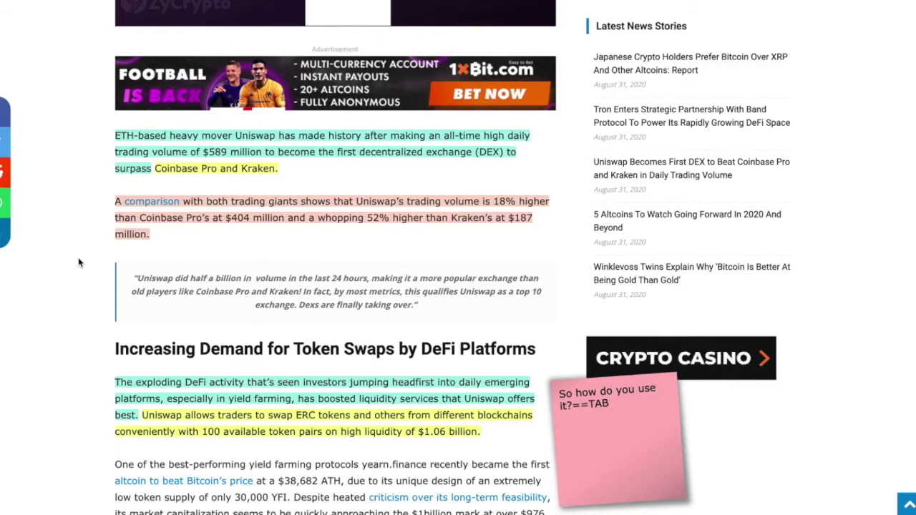
scroll(79, 263, "down", 2)
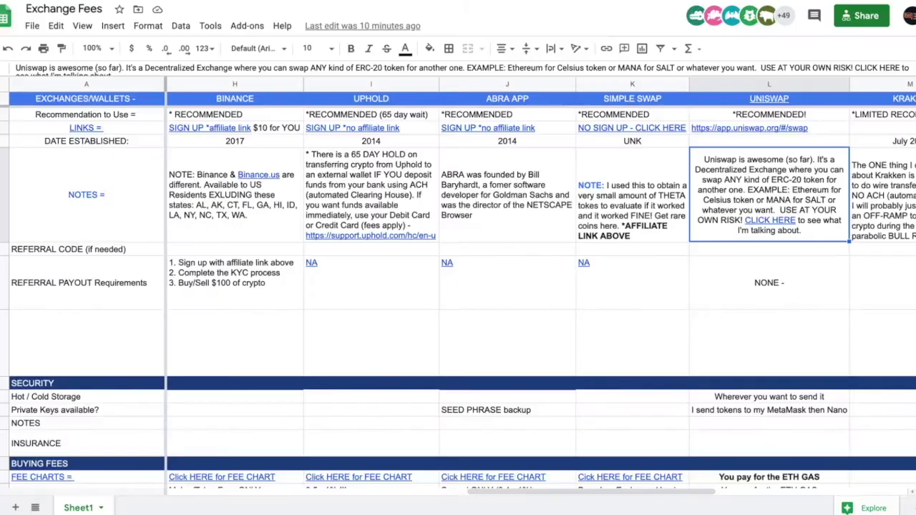
scroll(563, 205, "left", 10)
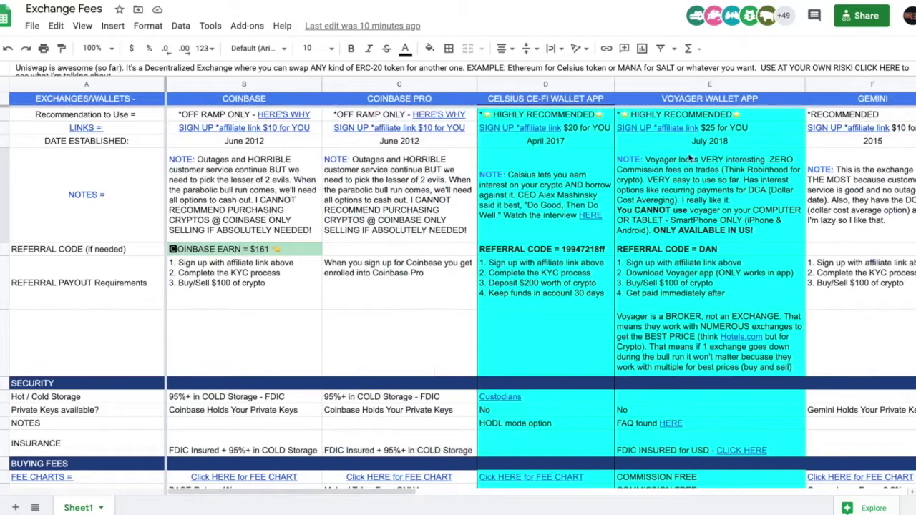
scroll(689, 159, "right", 5)
scroll(689, 159, "right", 5)
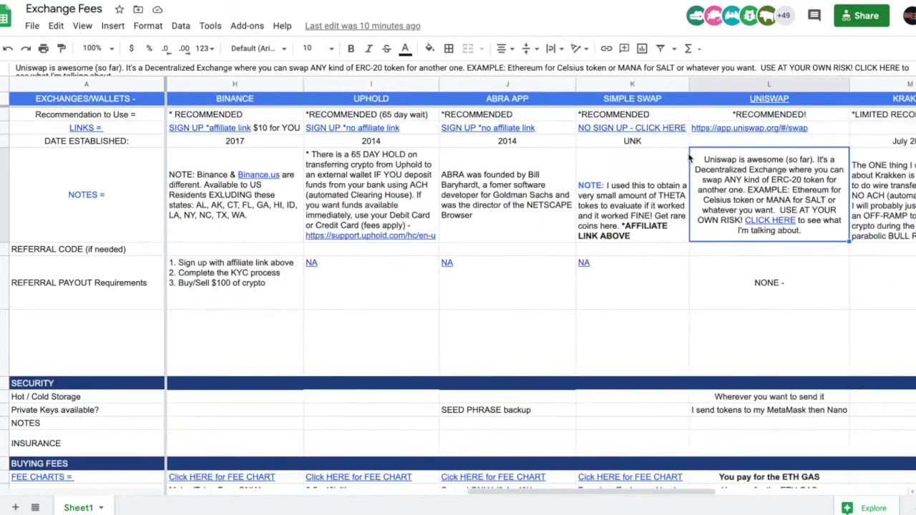
scroll(689, 158, "right", 3)
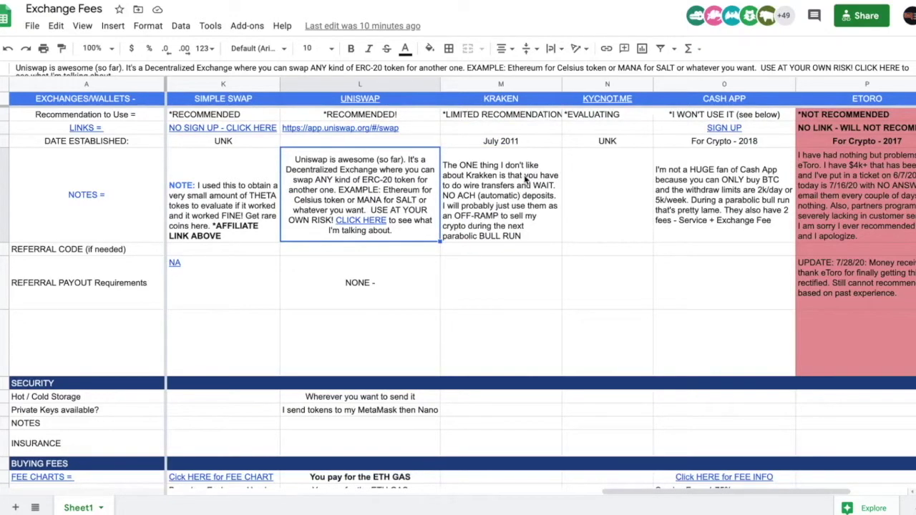
scroll(525, 178, "right", 2)
scroll(526, 179, "left", 5)
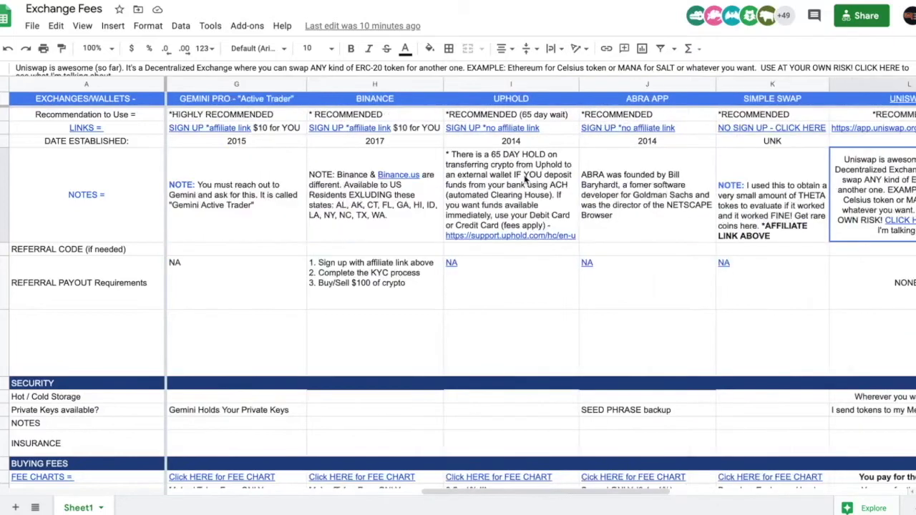
scroll(526, 178, "right", 1)
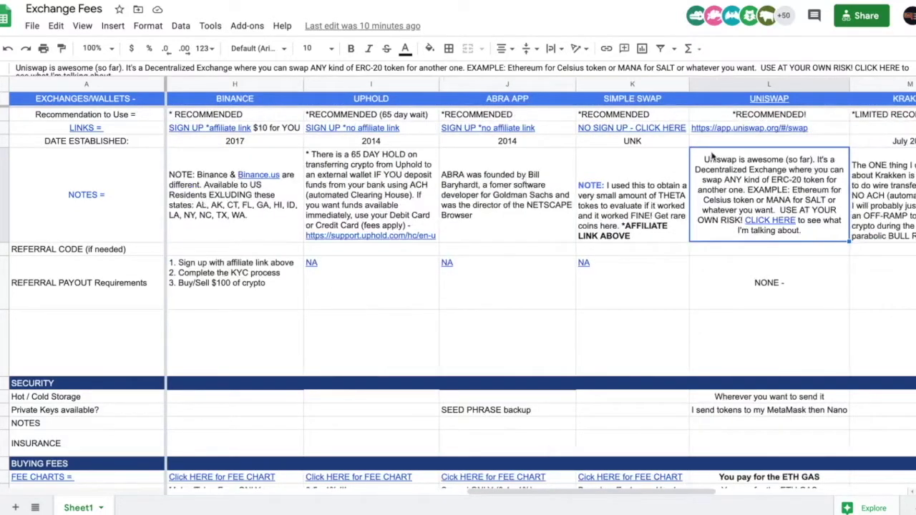
mouse_move(733, 133)
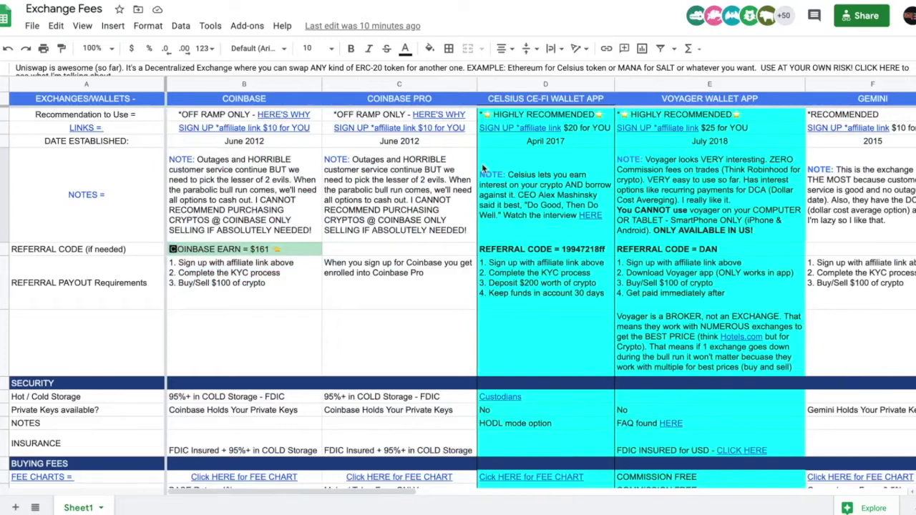
mouse_move(447, 136)
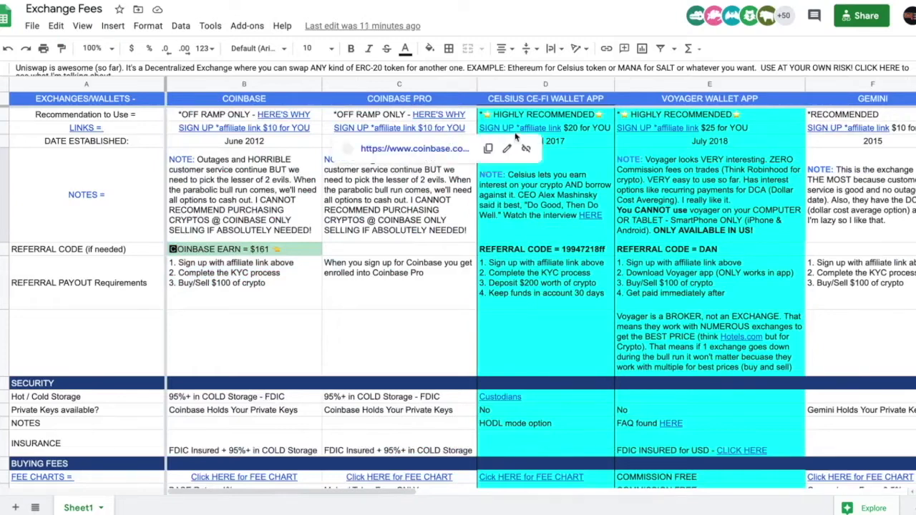
mouse_move(515, 136)
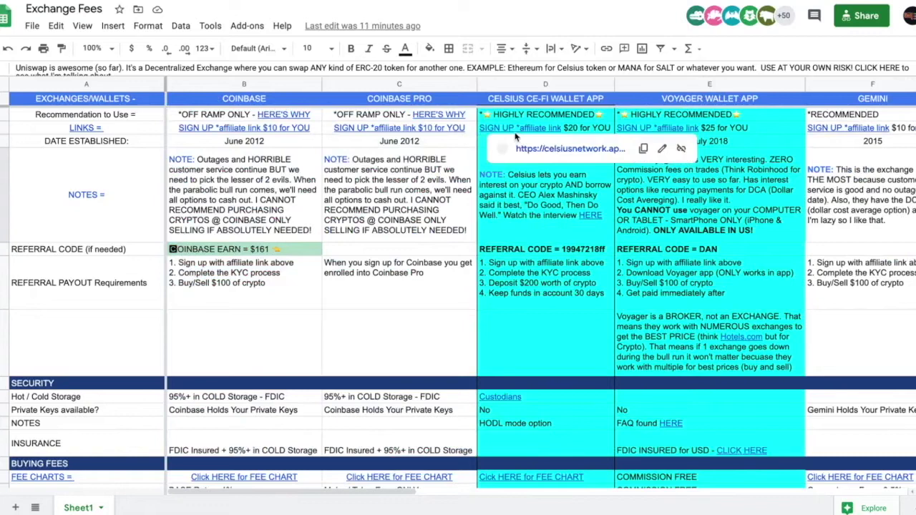
mouse_move(548, 213)
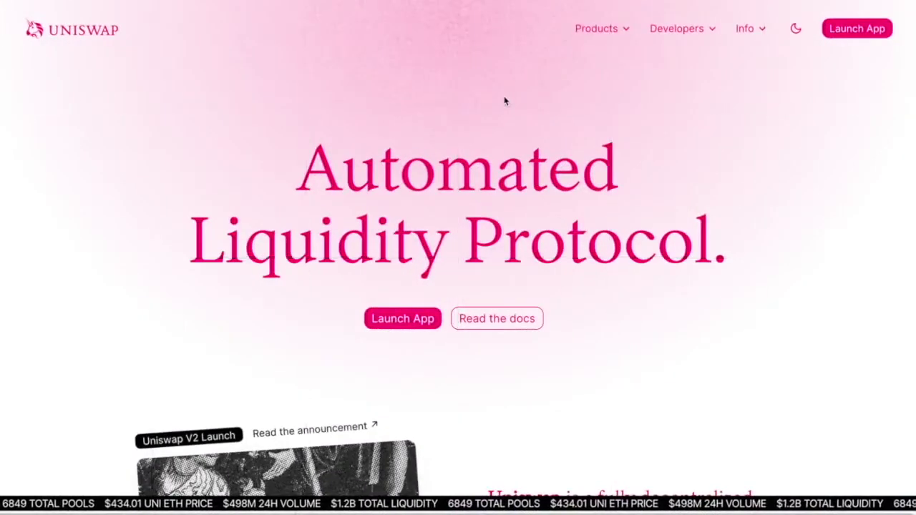
Launch the Uniswap swap app from the homepage header.
scroll(505, 101, "down", 1)
scroll(504, 100, "up", 1)
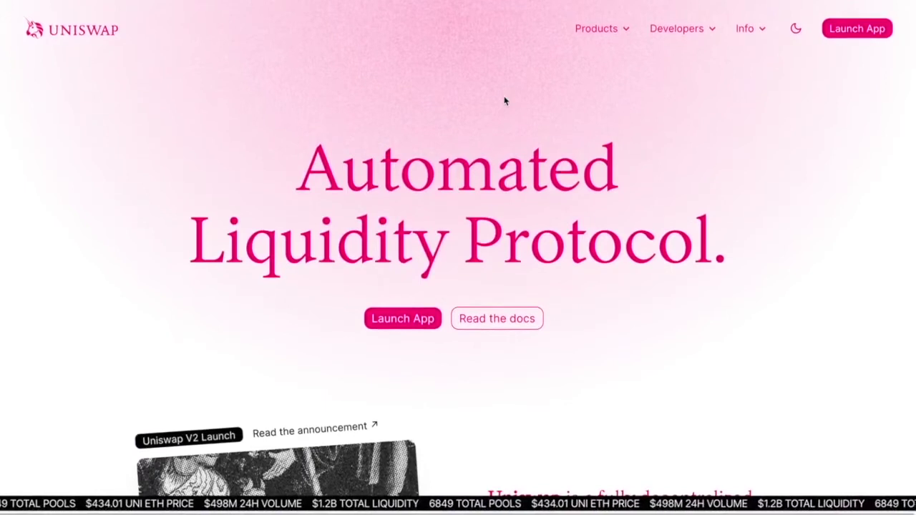
left_click(857, 29)
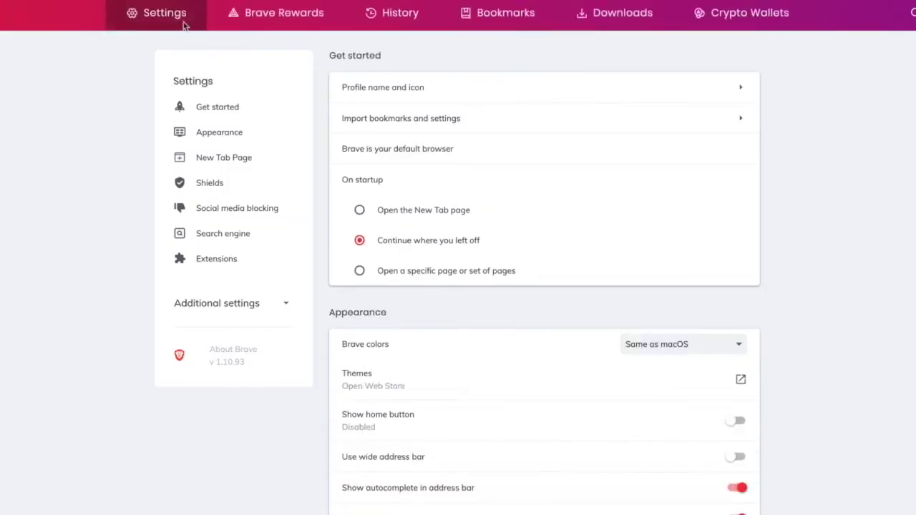
In Brave's Crypto Wallets, view the account's deposit address and QR code, then return to its balances.
left_click(745, 16)
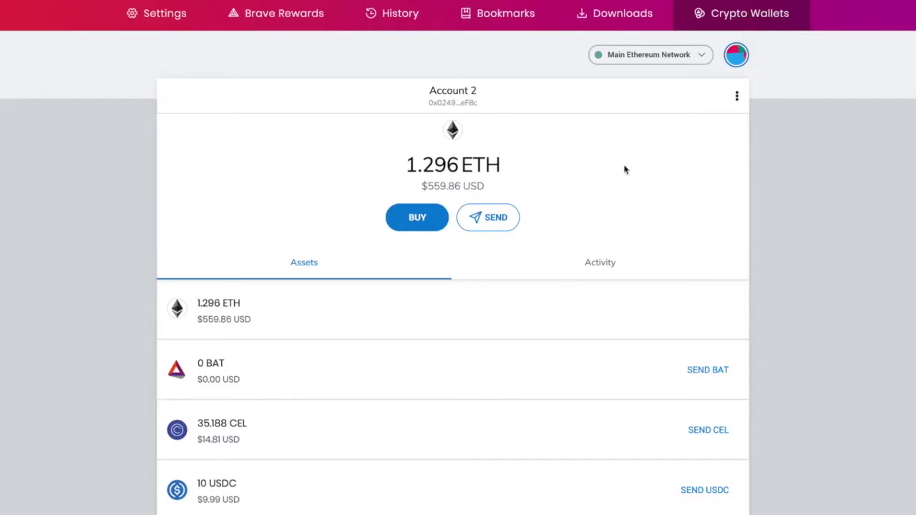
left_click(413, 228)
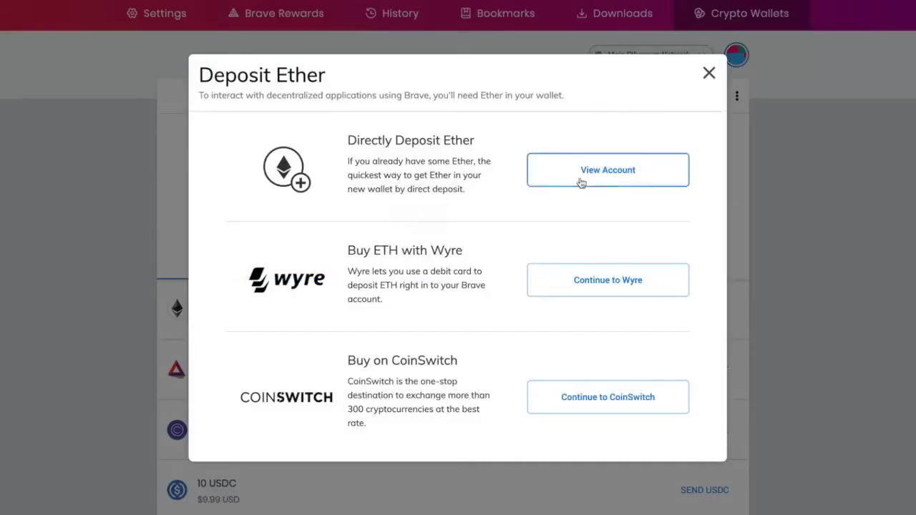
left_click(598, 177)
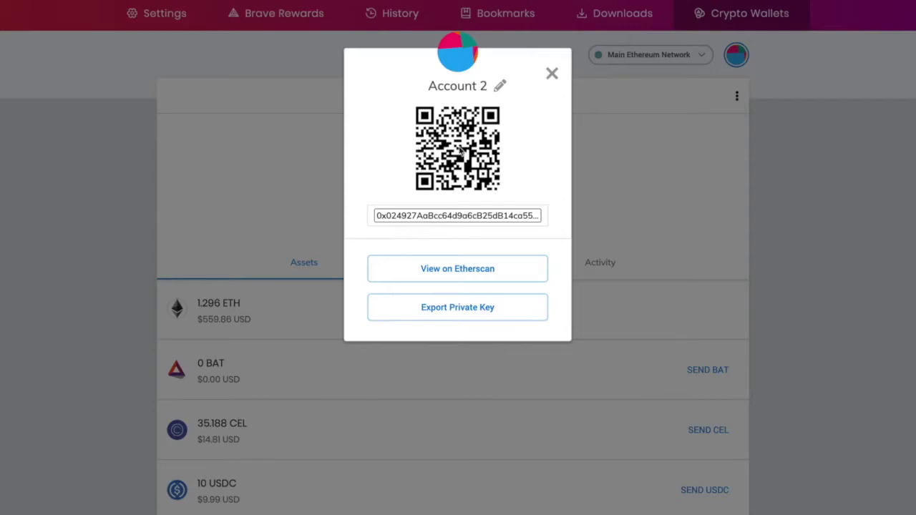
left_click(552, 77)
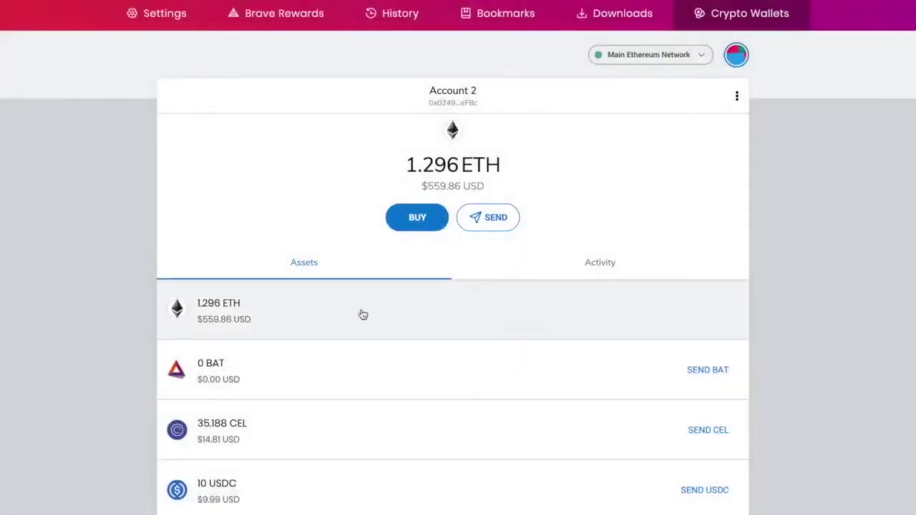
scroll(362, 315, "down", 2)
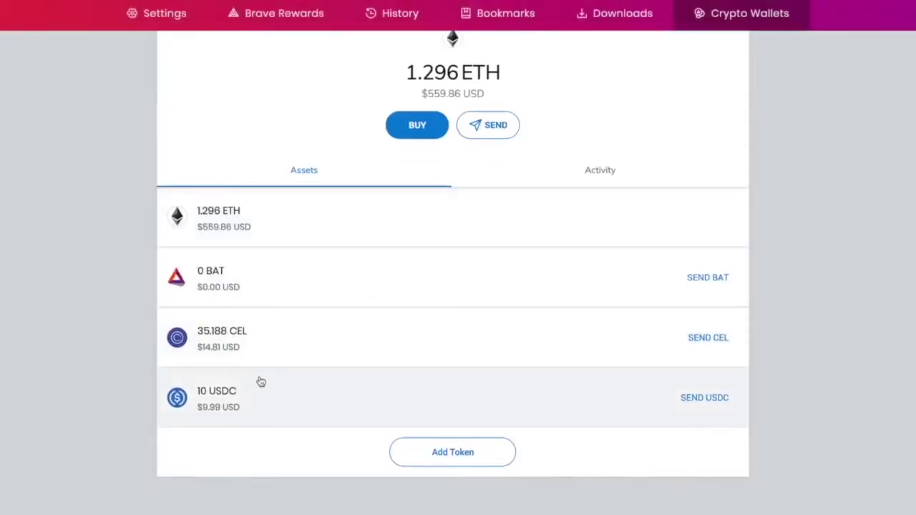
scroll(454, 304, "up", 2)
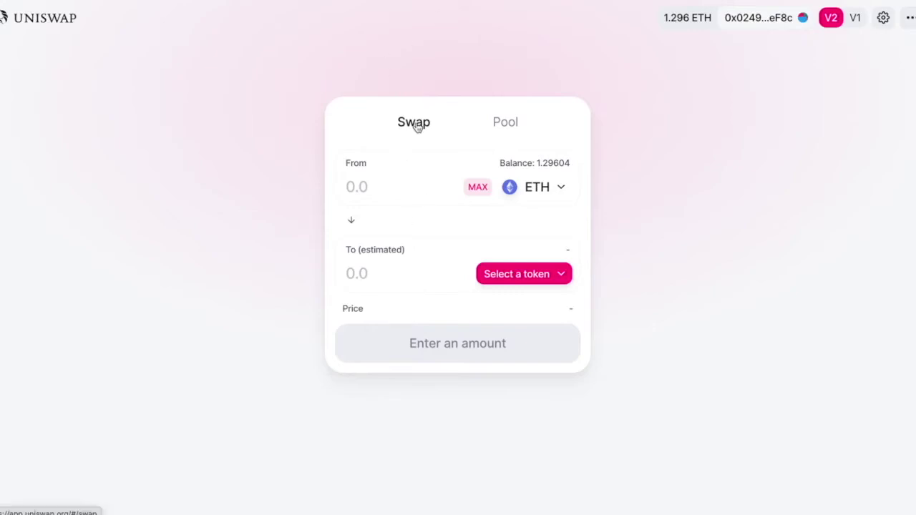
Open the receive-token selector and switch its token list to the Uniswap Default List.
left_click(562, 281)
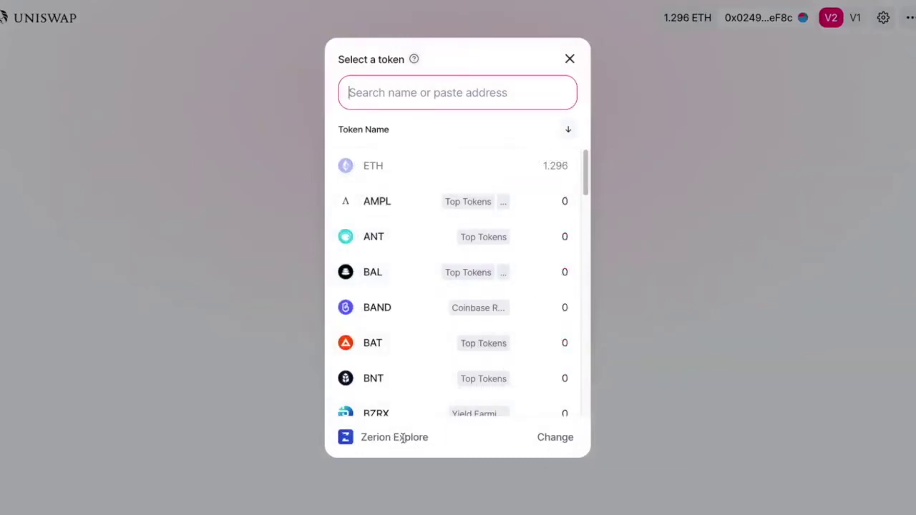
scroll(414, 282, "down", 1)
scroll(415, 281, "up", 1)
left_click(556, 439)
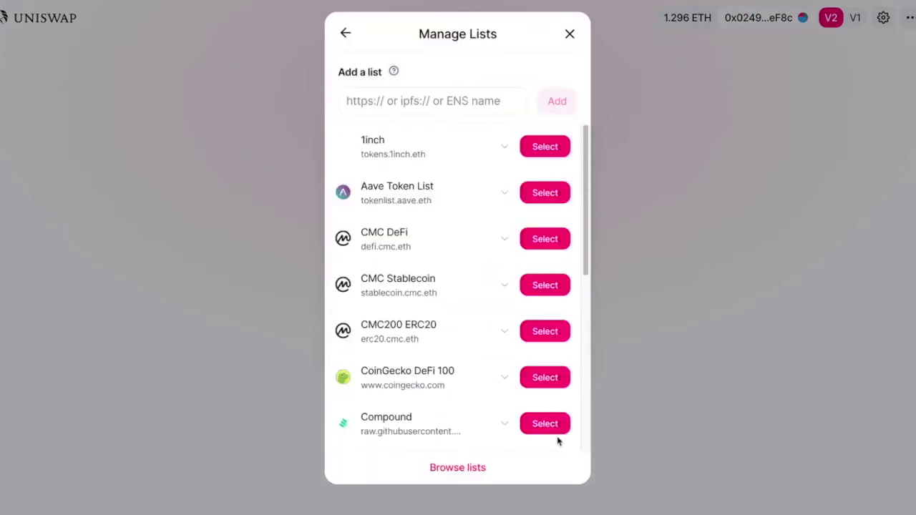
scroll(435, 259, "down", 2)
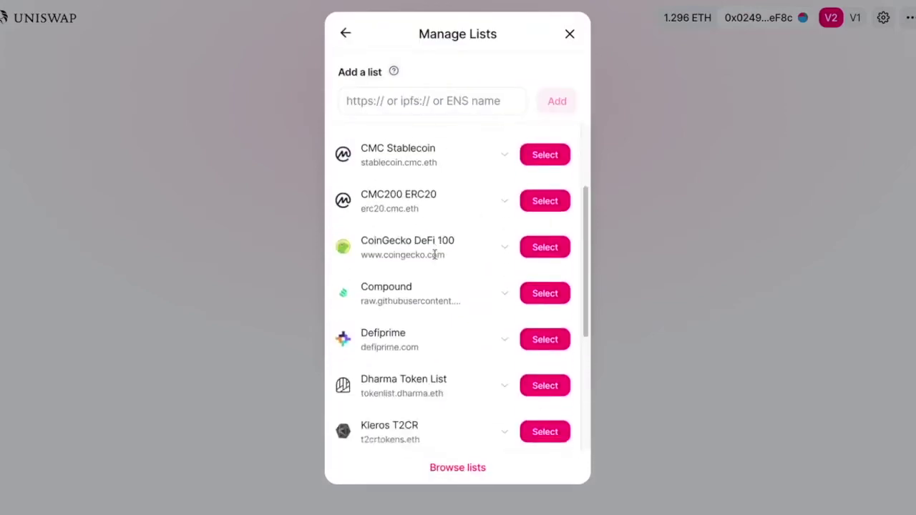
scroll(435, 257, "down", 4)
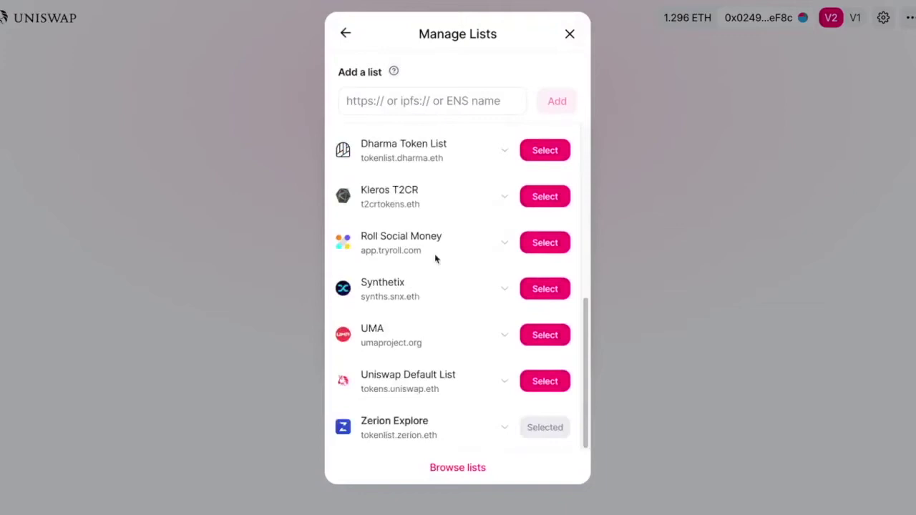
left_click(544, 382)
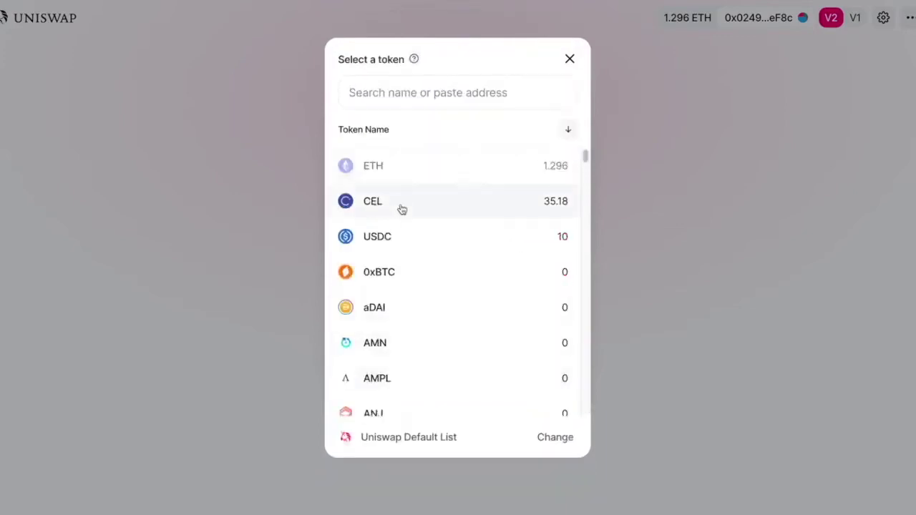
Browse the Uniswap Default List tokens, then switch to the Aave Token List.
scroll(410, 306, "down", 1)
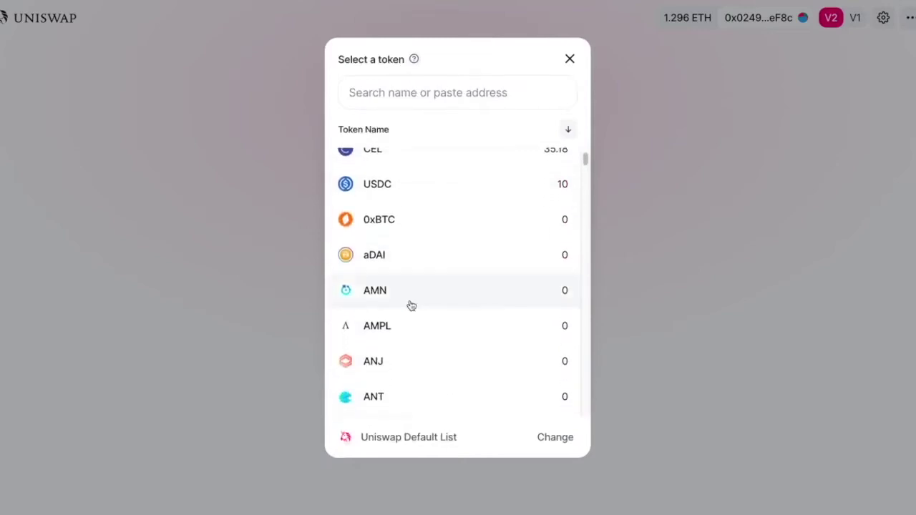
scroll(410, 306, "down", 15)
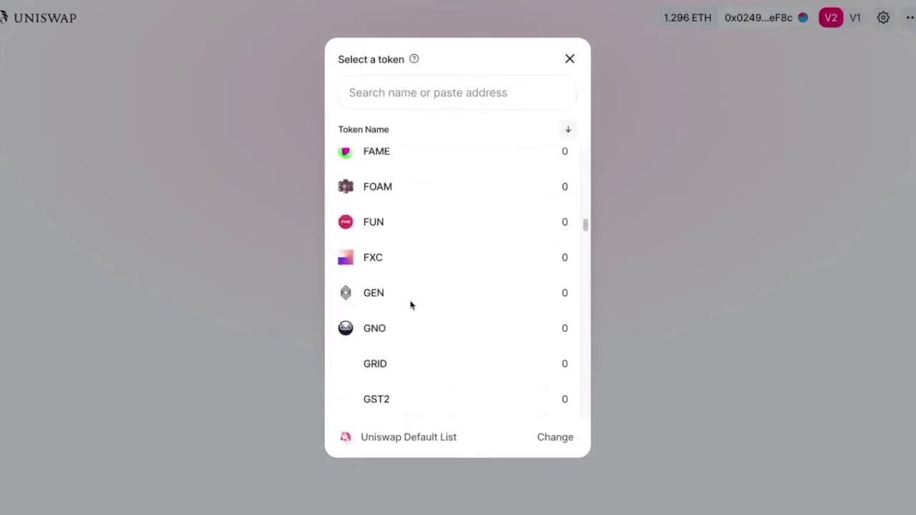
scroll(411, 306, "down", 15)
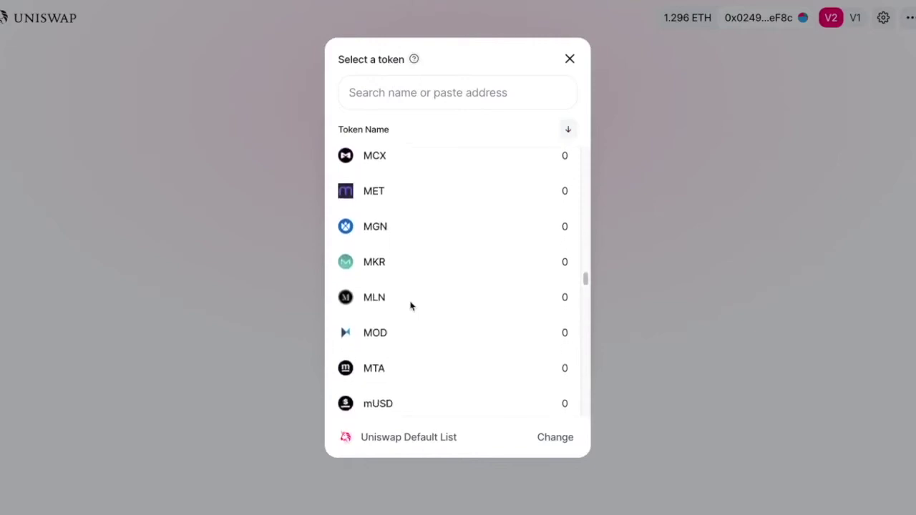
scroll(410, 306, "down", 15)
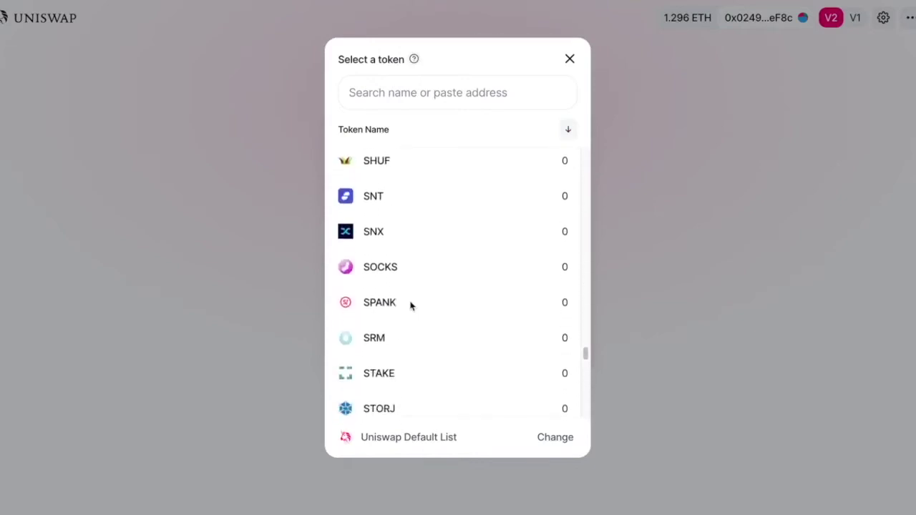
scroll(410, 306, "down", 15)
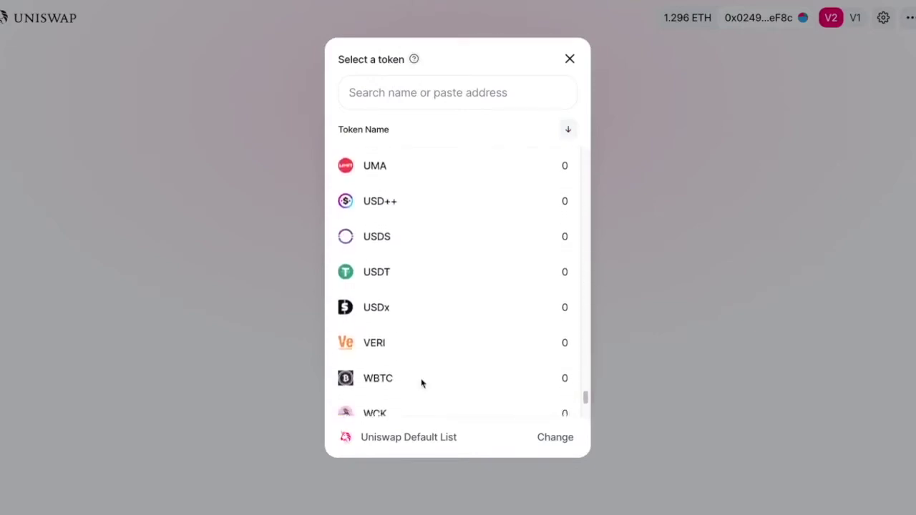
left_click(553, 437)
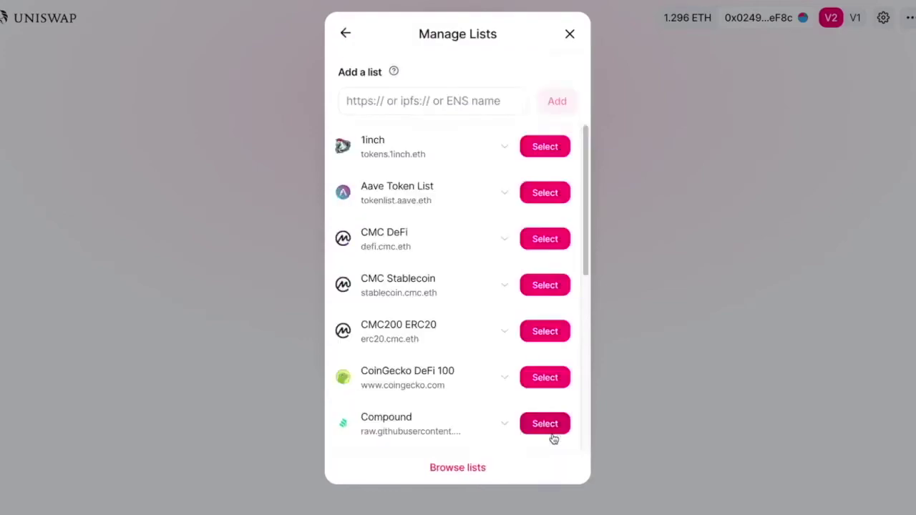
left_click(538, 194)
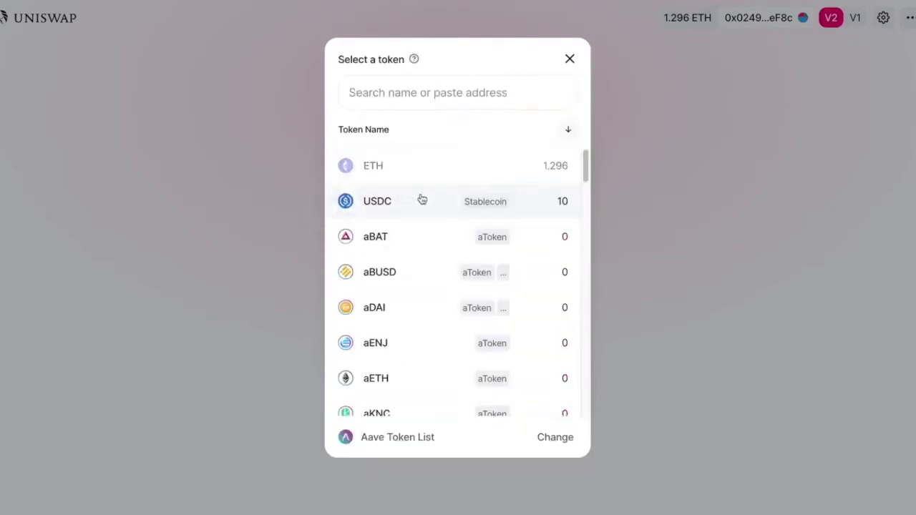
Browse the Aave Token List, return to the Uniswap Default List, and pick CEL as the receive token.
scroll(420, 198, "down", 1)
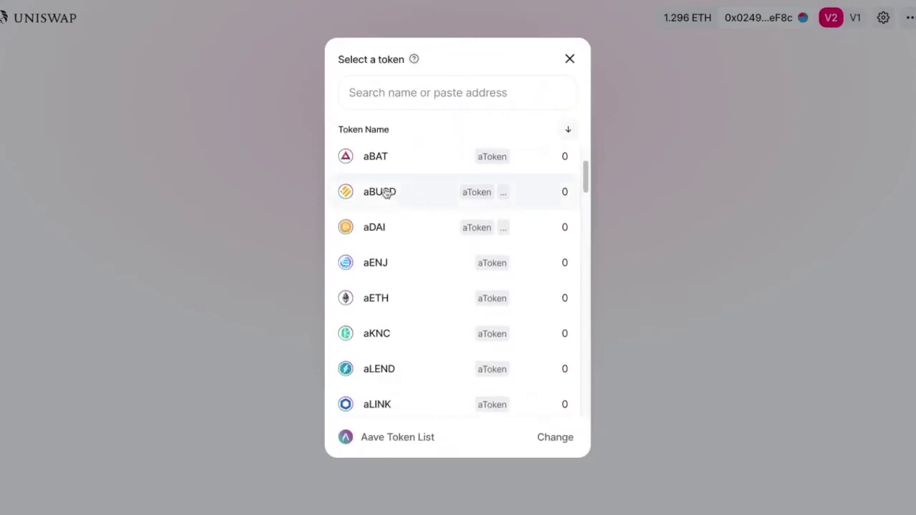
scroll(415, 303, "down", 1)
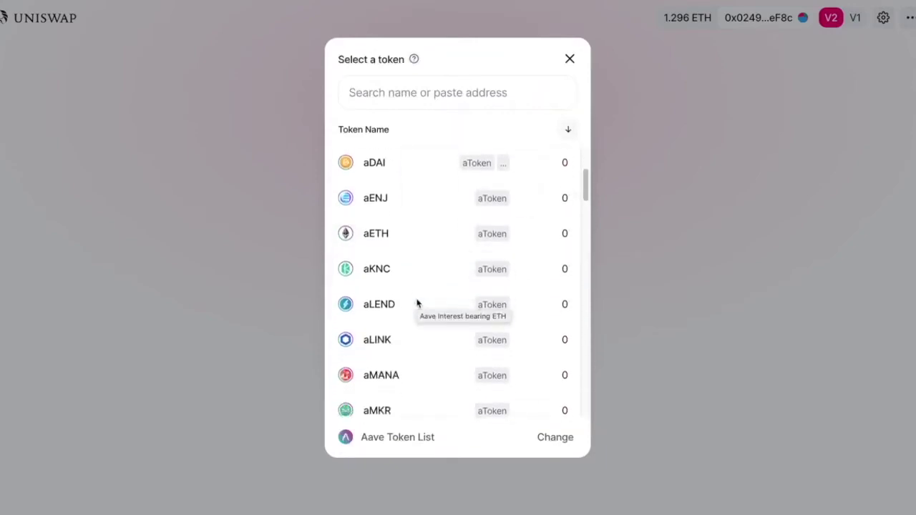
scroll(418, 304, "down", 1)
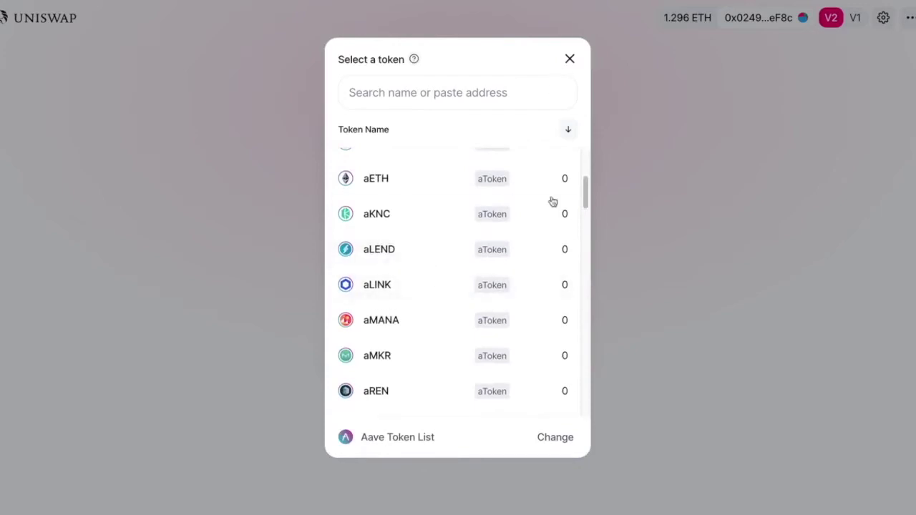
left_click(557, 437)
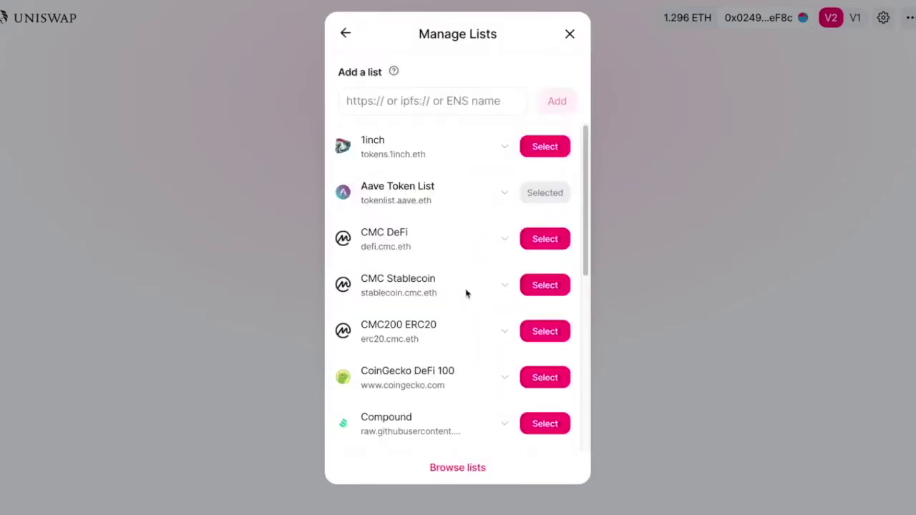
left_click(554, 389)
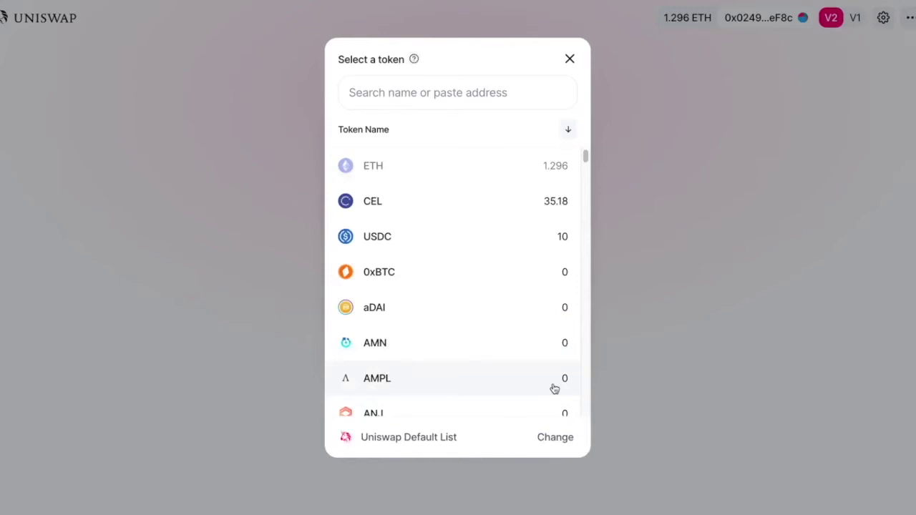
left_click(368, 201)
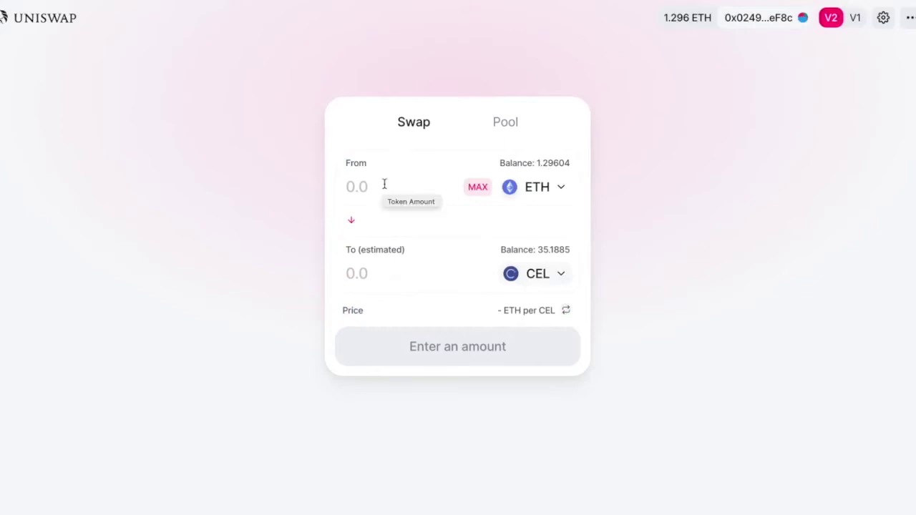
Enter 0.1 ETH as the amount to sell, estimating 98.1367 CEL received.
left_click(358, 273)
type("100")
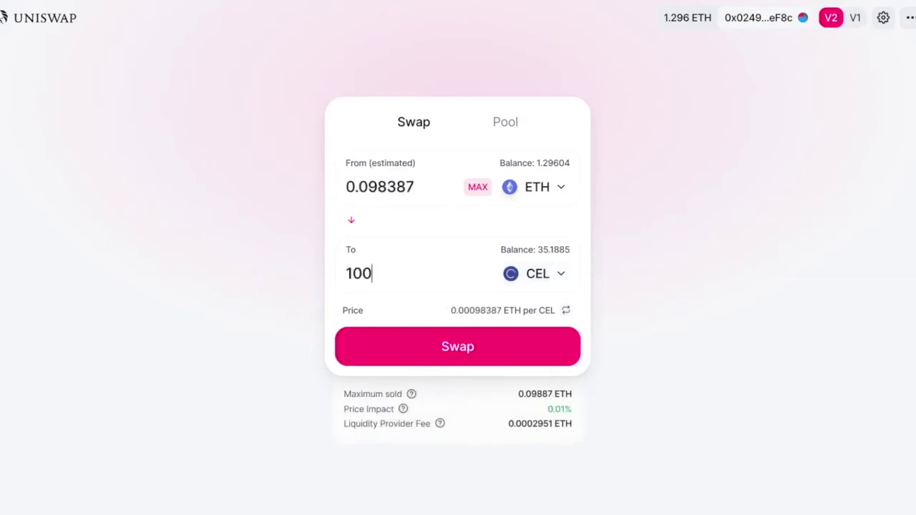
double_click(409, 189)
type(".01")
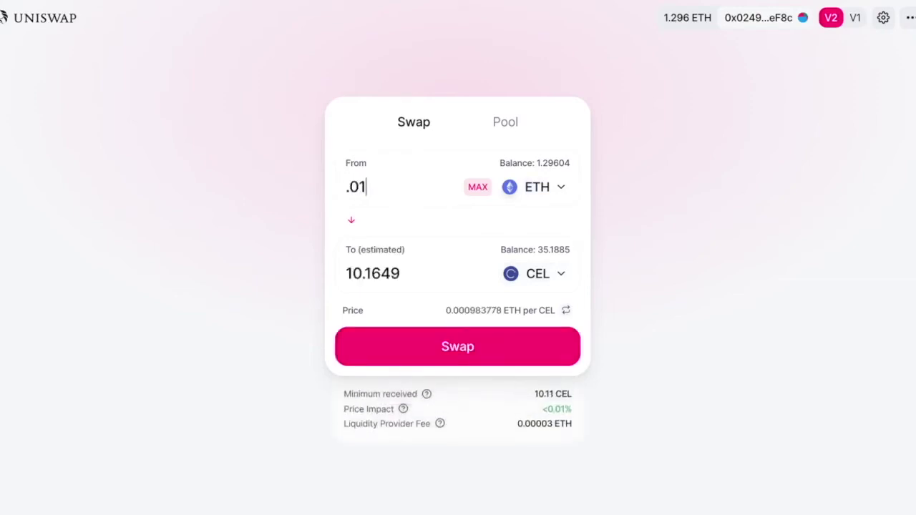
key("BackSpace")
key("BackSpace")
type("1")
key("BackSpace")
key("BackSpace")
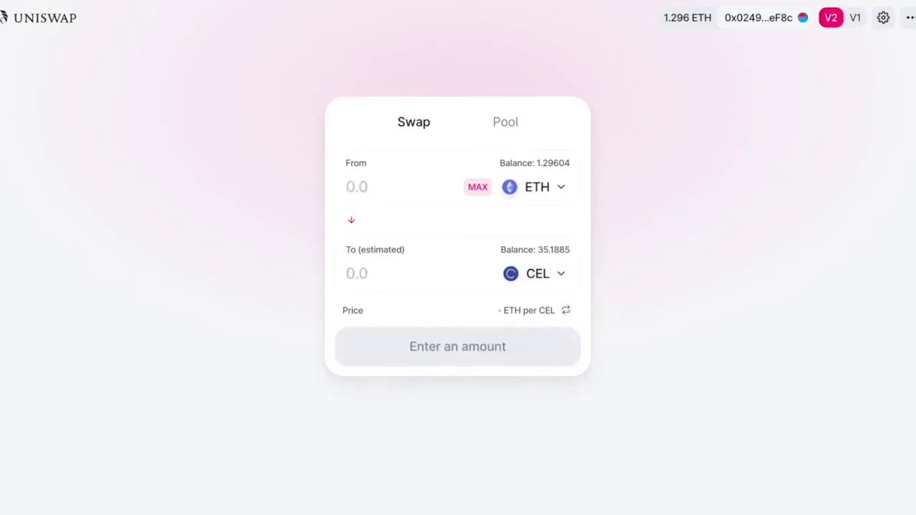
type("0.1")
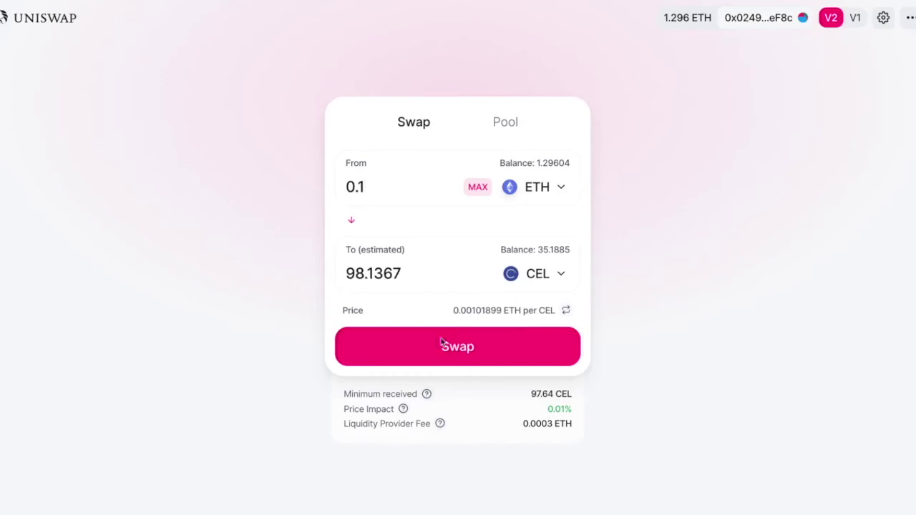
left_click(464, 349)
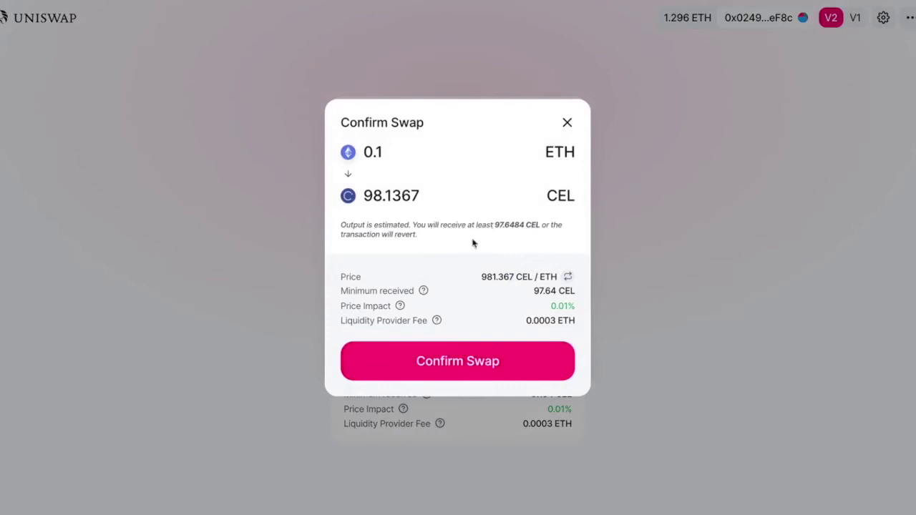
Confirm the 0.1 ETH-to-CEL swap and bring up the wallet's gas fee settings.
left_click(468, 365)
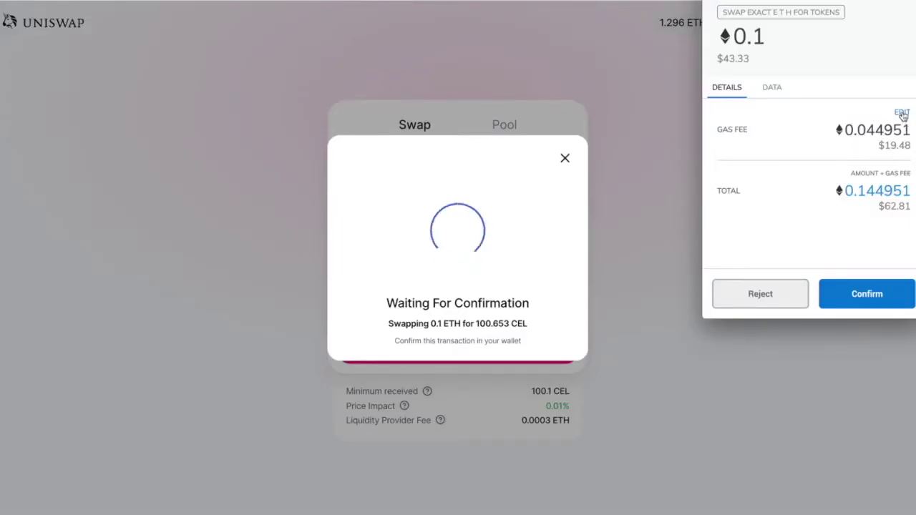
left_click(901, 113)
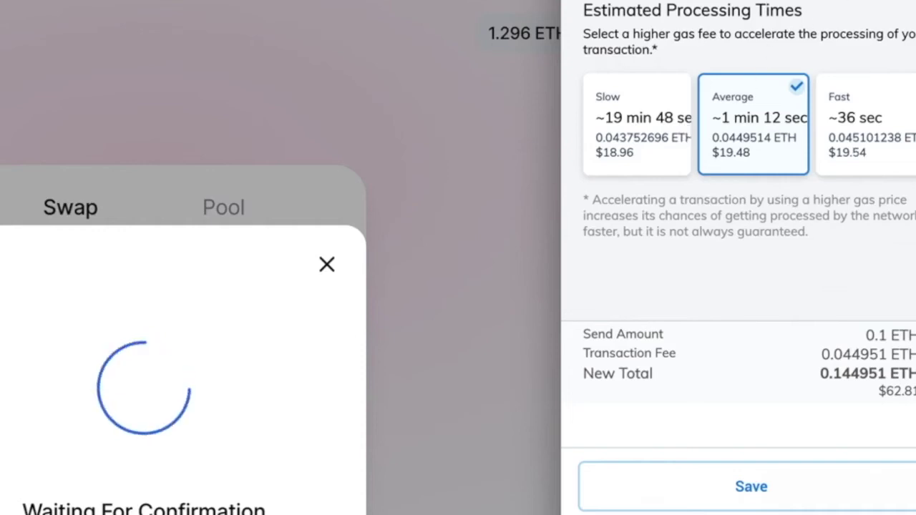
Replace the 300 GWEI custom gas price with 10 GWEI and save, for a 0.001498 ETH fee.
left_click(845, 4)
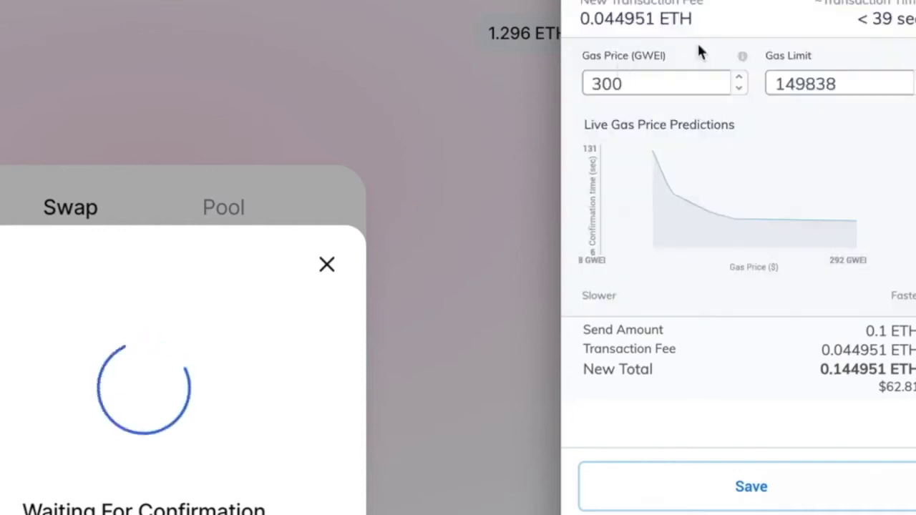
double_click(627, 85)
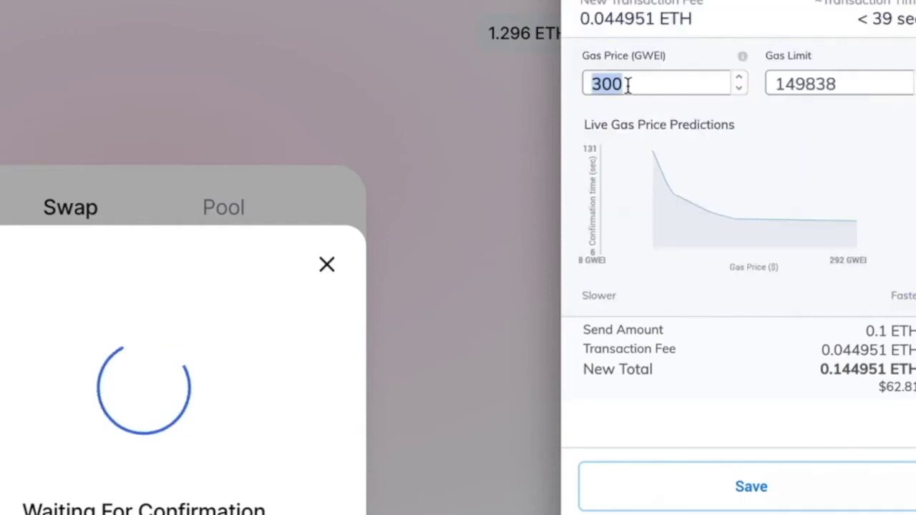
type("50")
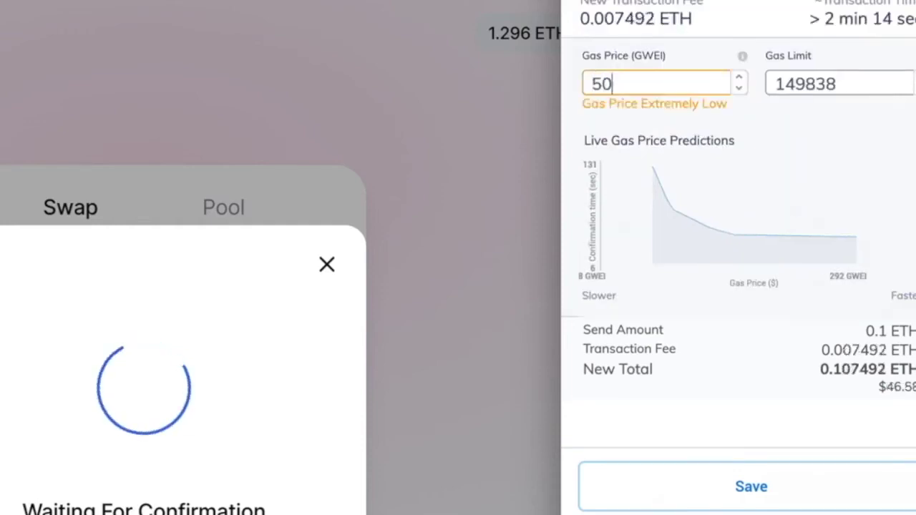
key("Tab")
double_click(642, 85)
type("10")
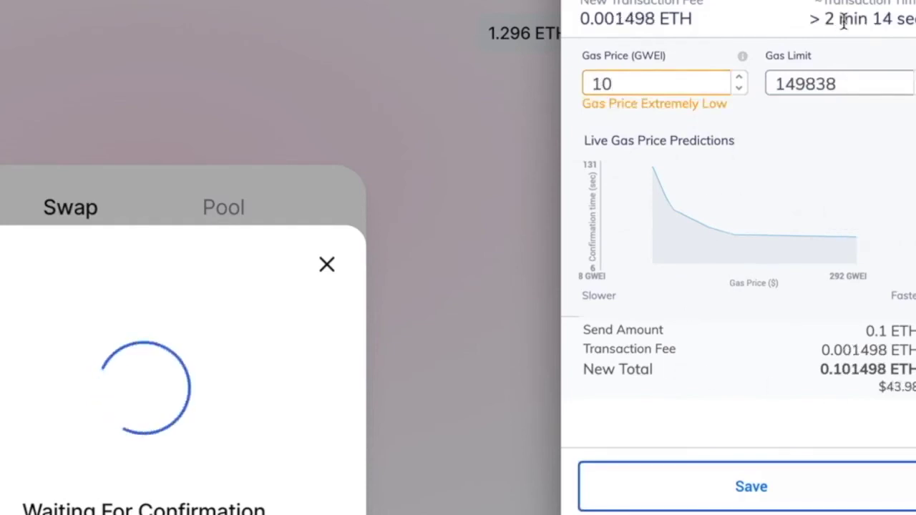
mouse_move(787, 252)
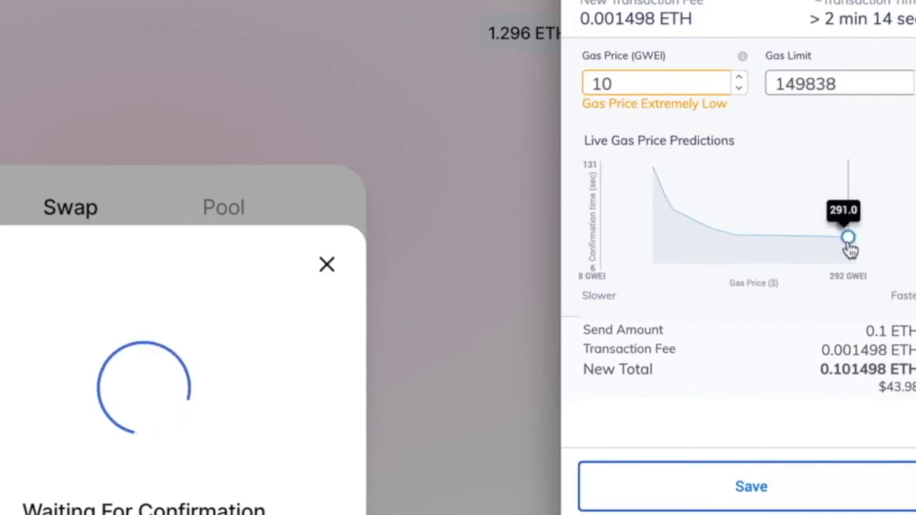
left_click(766, 486)
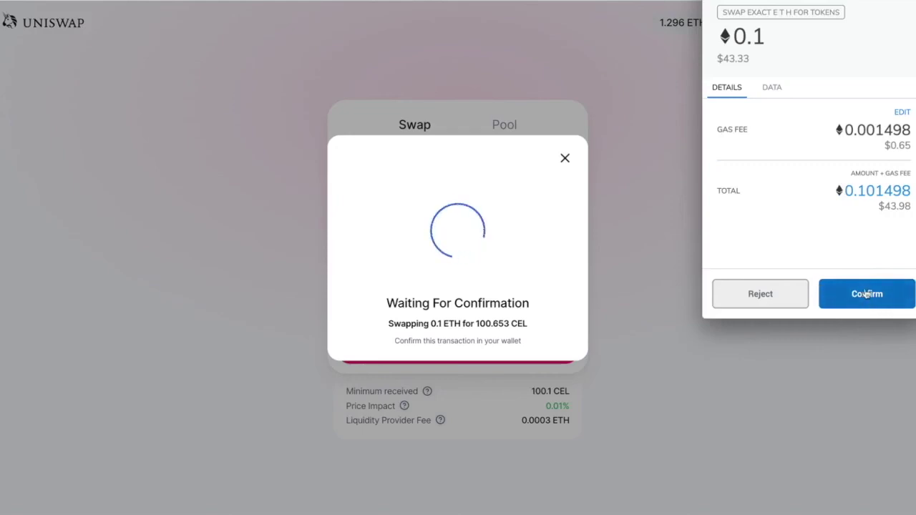
Approve the low-fee swap, dismiss the failure error, and resubmit the ETH-to-CEL swap.
left_click(867, 294)
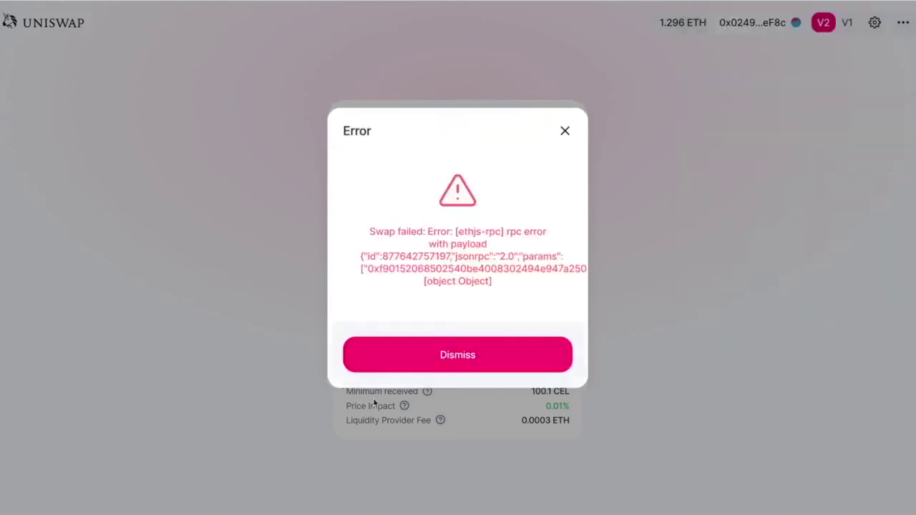
left_click(462, 365)
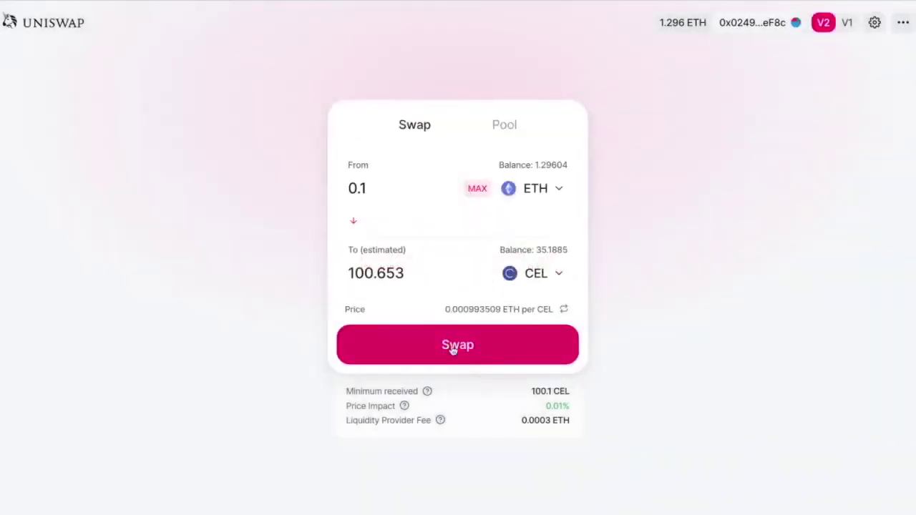
left_click(452, 350)
left_click(453, 349)
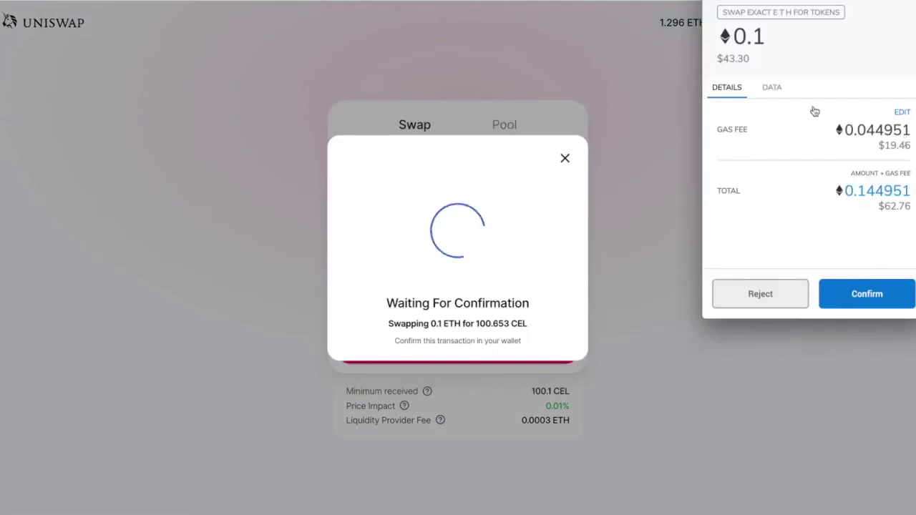
Set a custom gas price of 100 GWEI and save it, making the fee 0.014984 ETH.
left_click(903, 113)
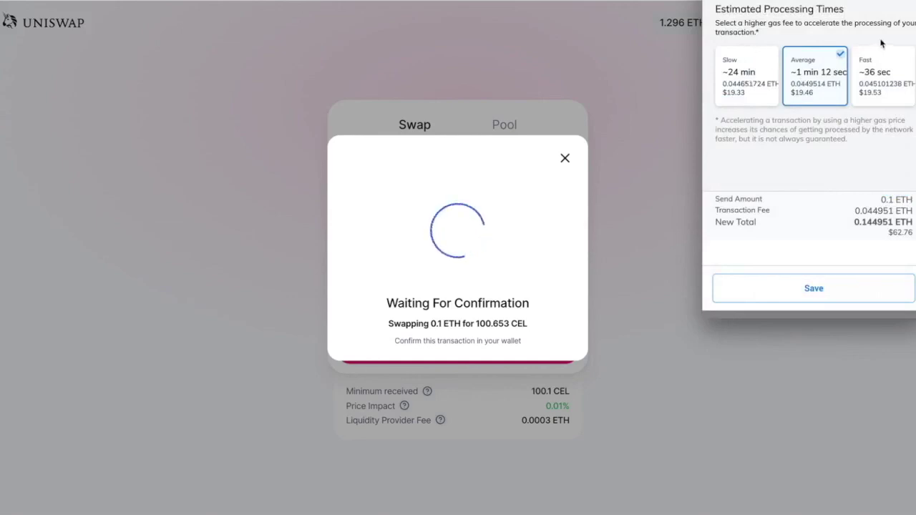
left_click(880, 2)
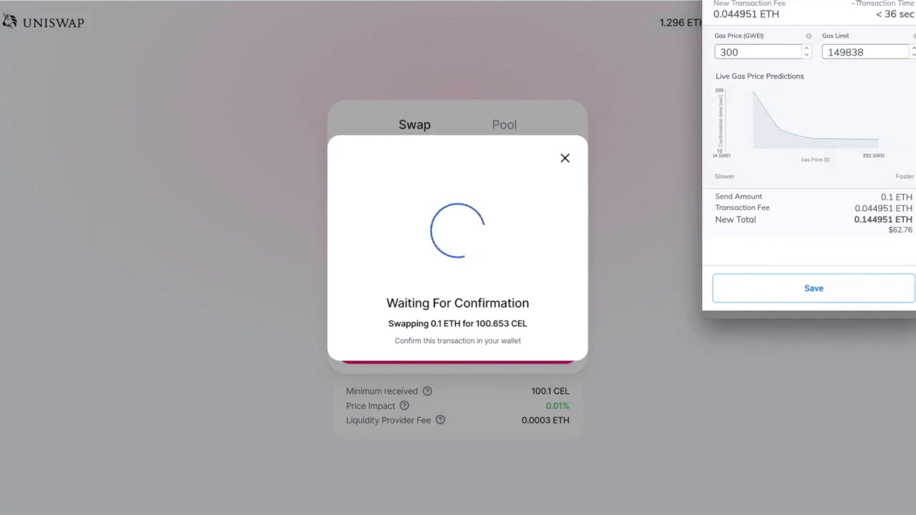
double_click(741, 52)
type("100")
key("Tab")
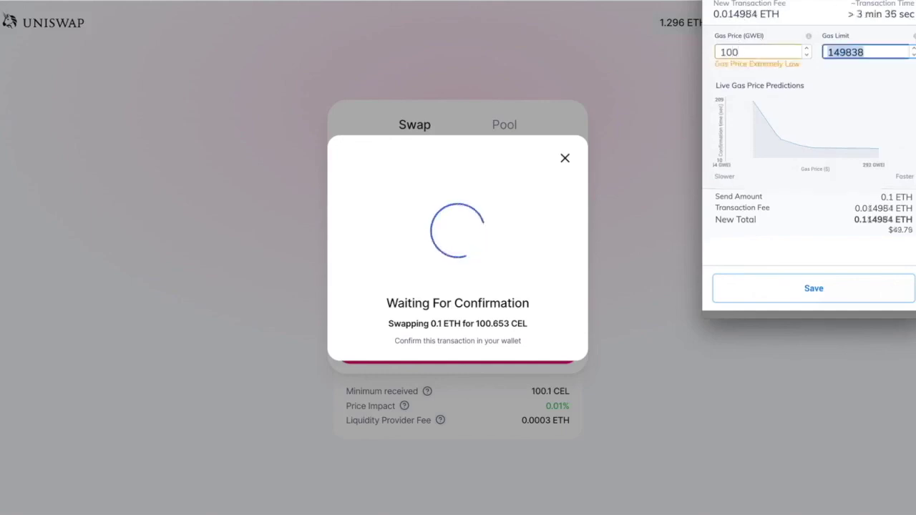
left_click(818, 291)
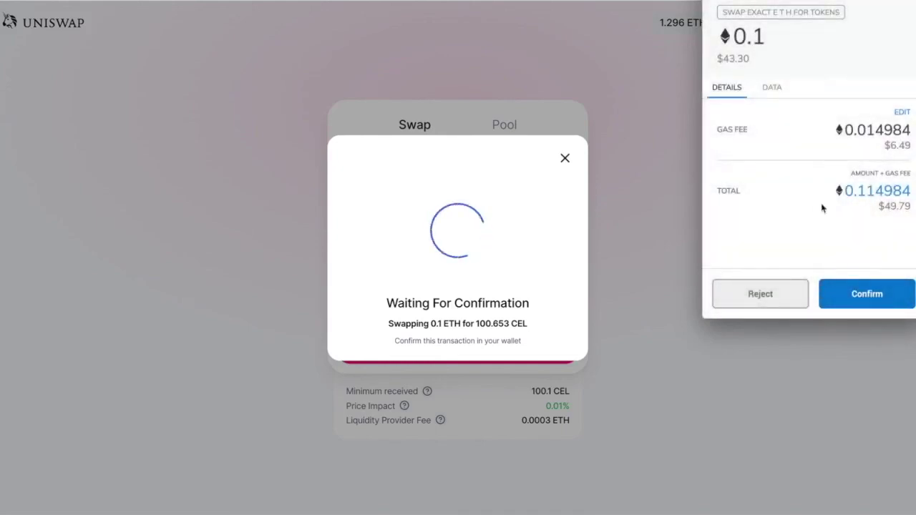
Approve the swap at 100 GWEI and close the Transaction Submitted notice.
left_click(866, 293)
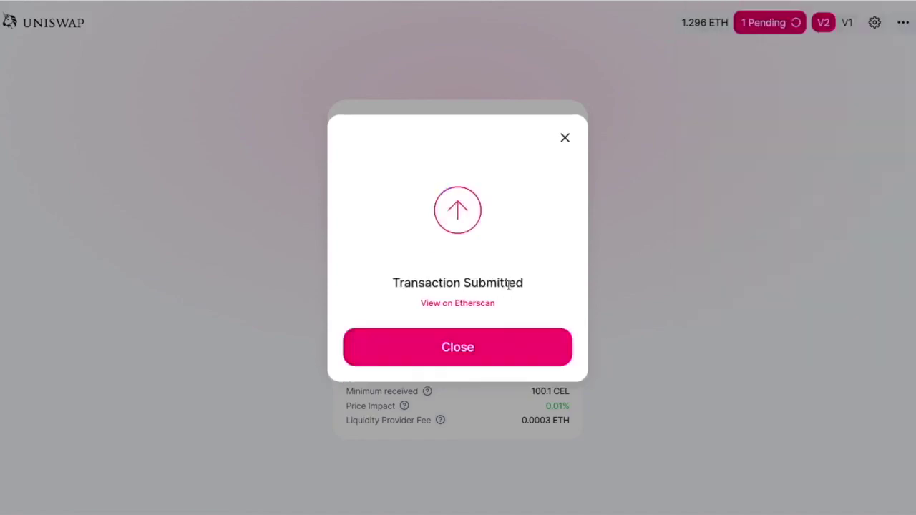
left_click(464, 348)
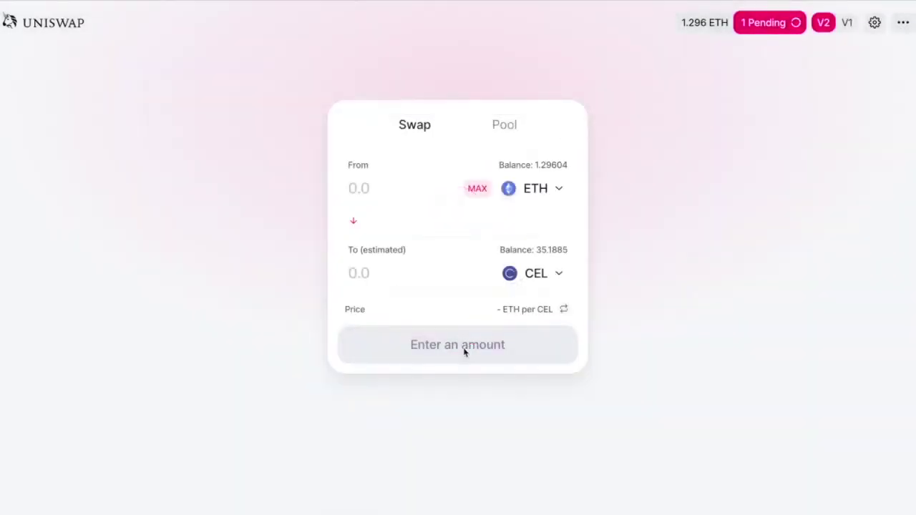